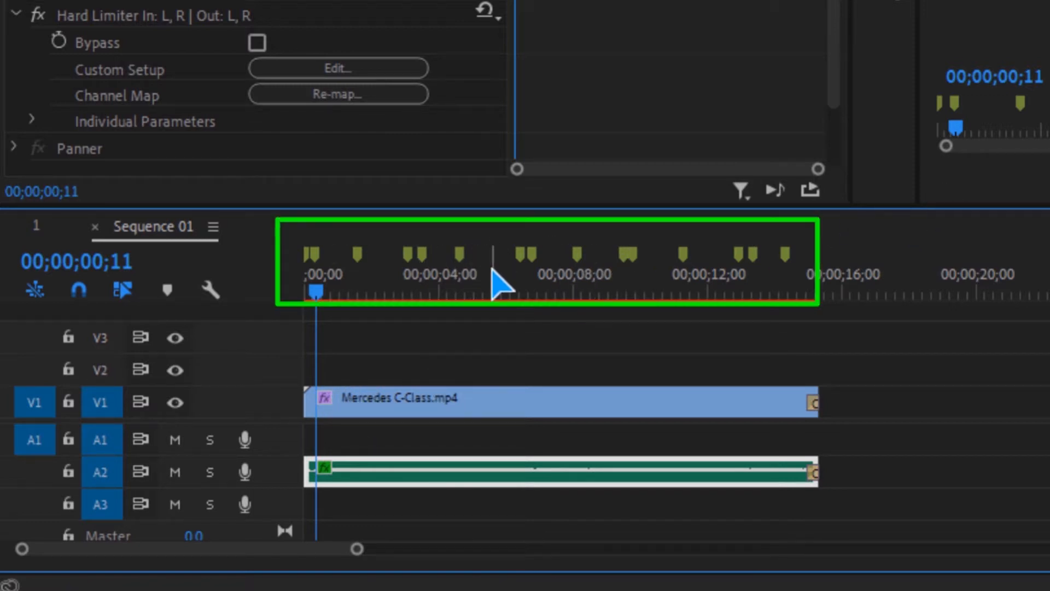
- Remove the existing Transform effect from the Mercedes C-Class.mp4 clip on V1
left_click(408, 398)
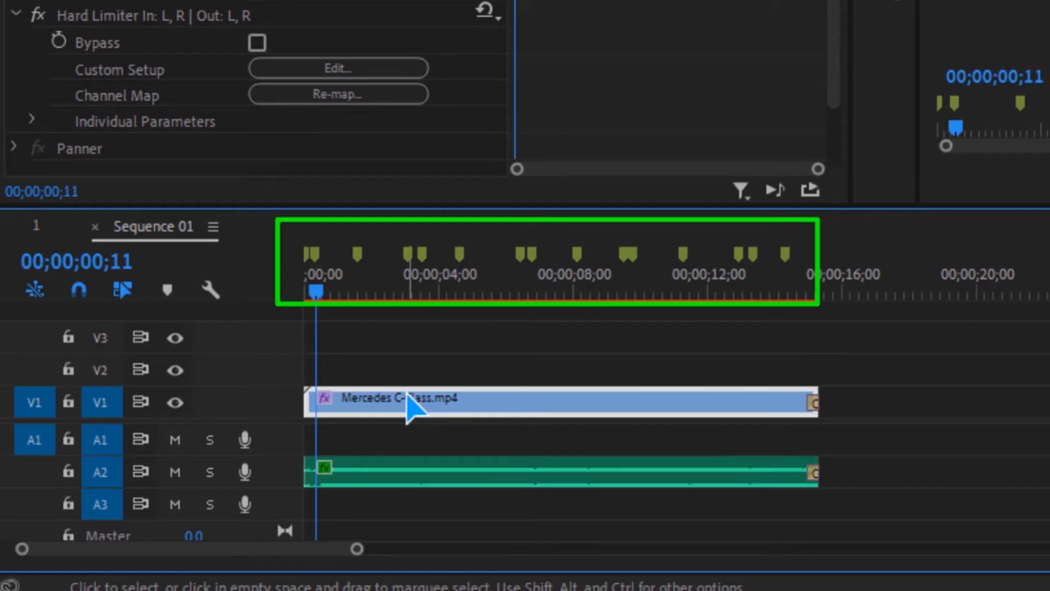
left_click(143, 104)
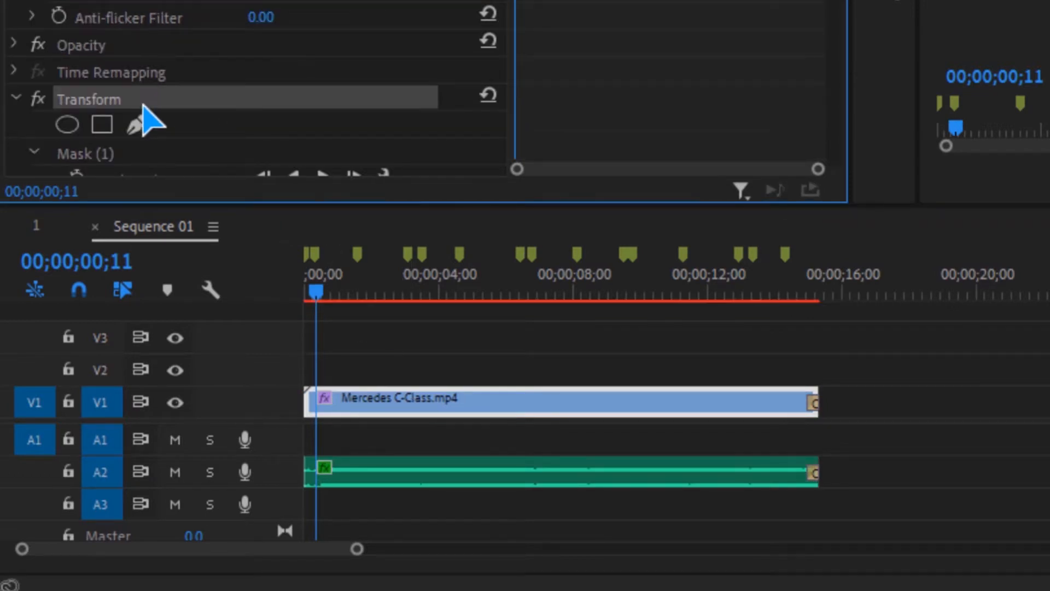
key("Delete")
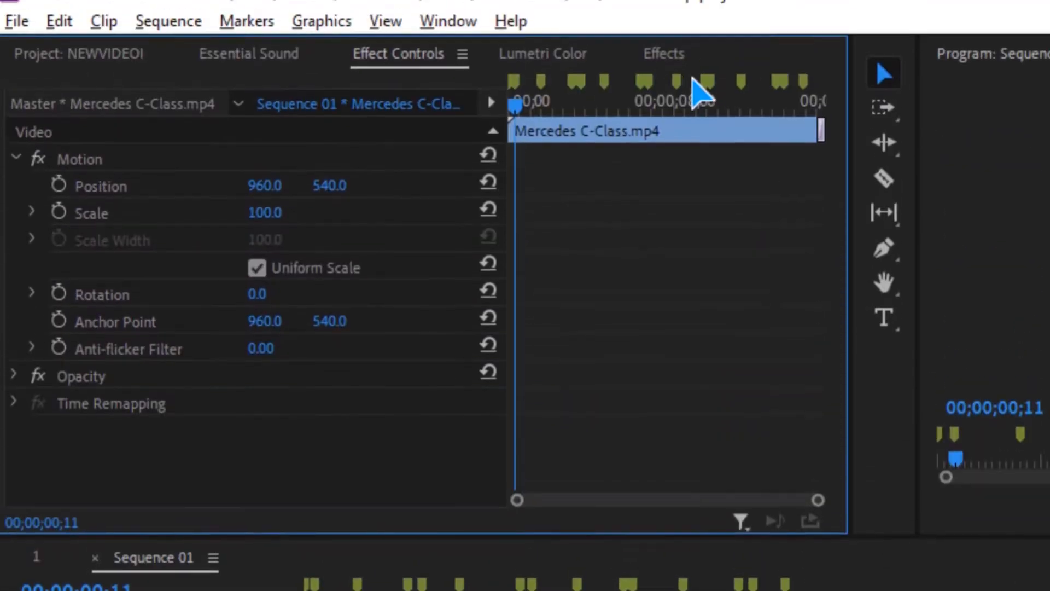
- Apply the Distort Transform video effect to the Mercedes C-Class.mp4 clip and display its effect settings
left_click(675, 75)
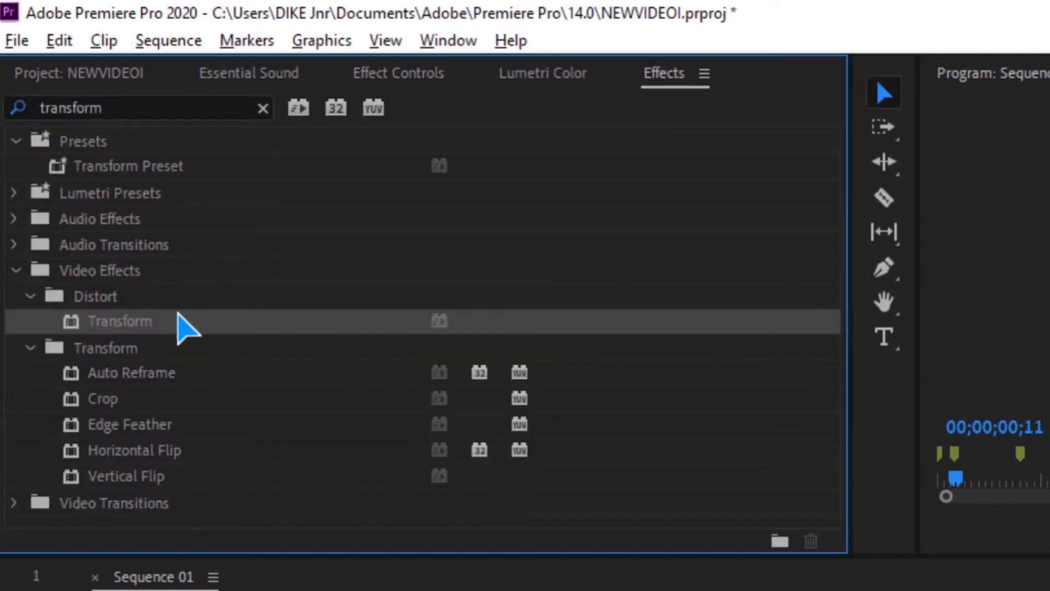
left_click_drag(183, 323, 371, 398)
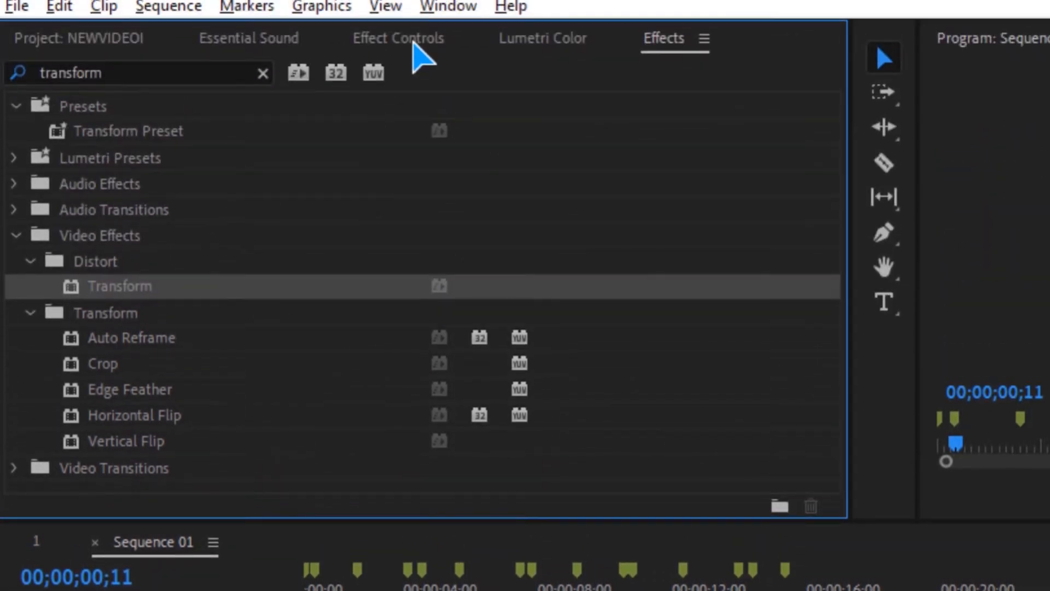
left_click(414, 36)
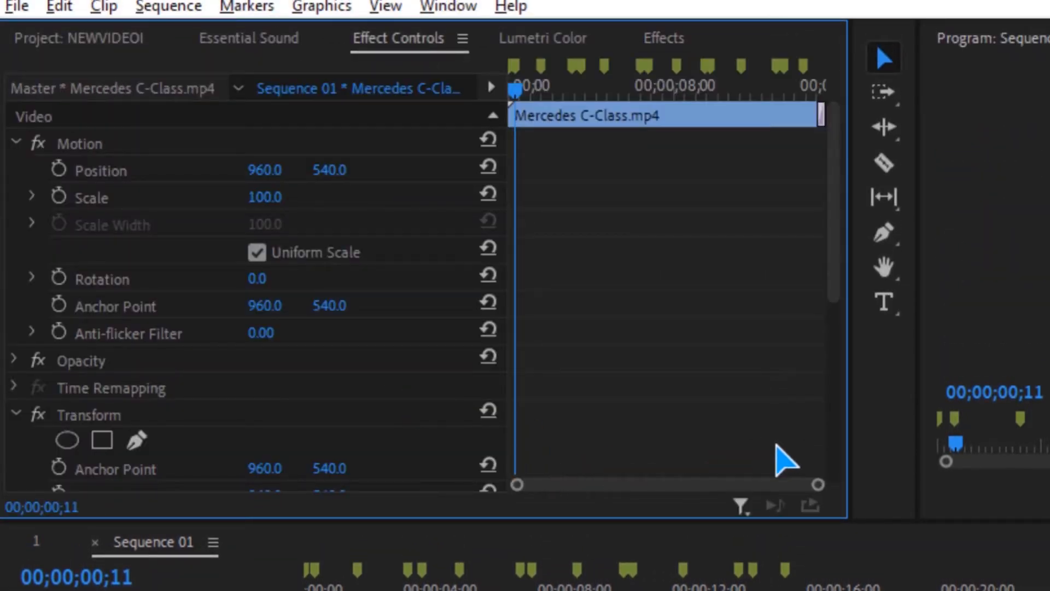
- Turn on keyframing for the Transform effect's Position and Scale at 00;00;00;11
left_click(832, 453)
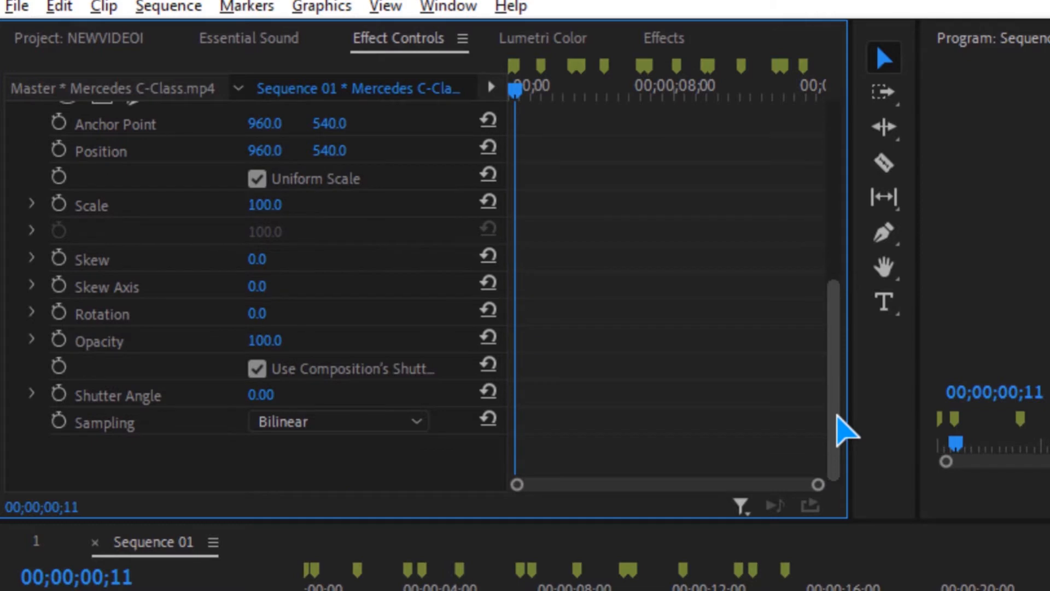
scroll(832, 383, "up", 3)
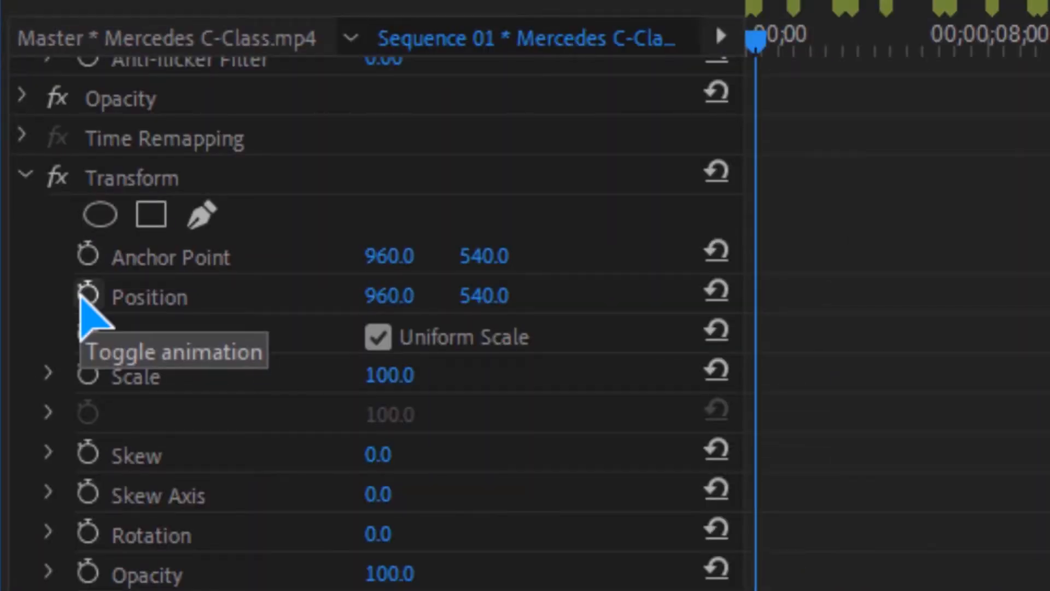
left_click(83, 296)
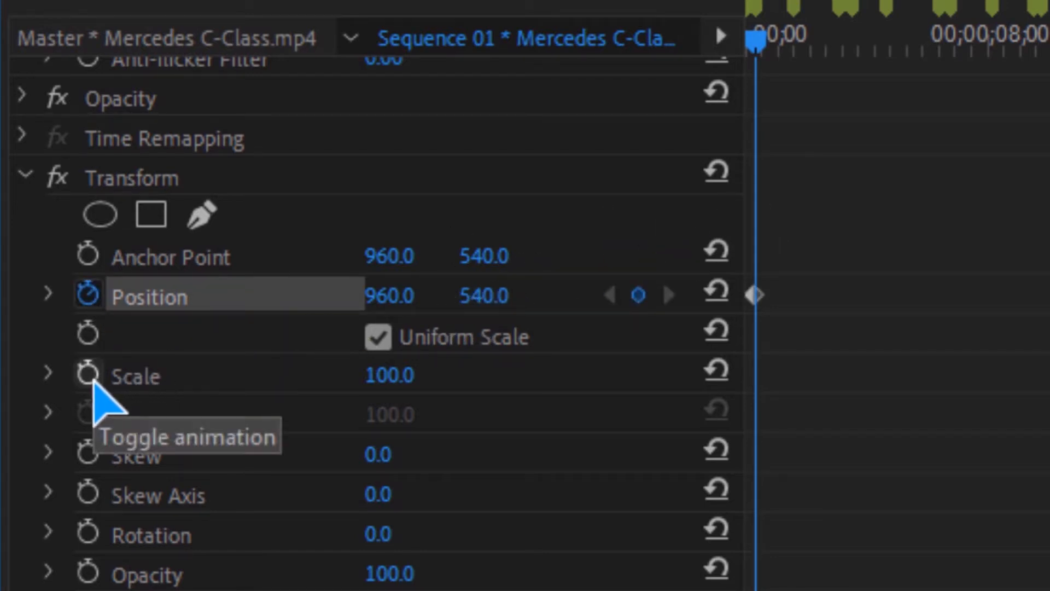
left_click(91, 378)
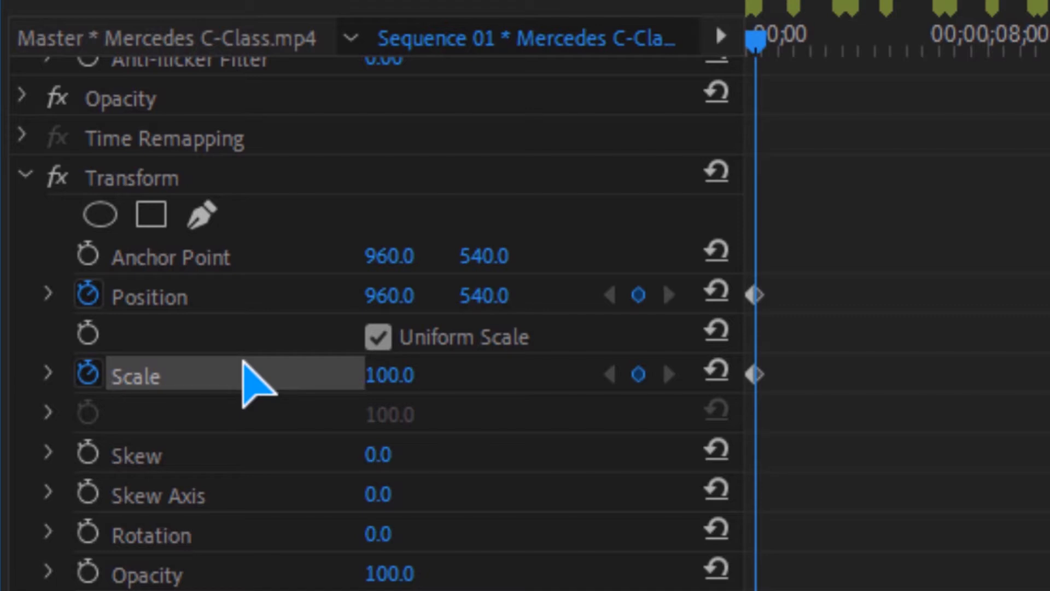
- Add a Transform Scale keyframe of 110 a few frames after the first one
key("Right")
key("Right")
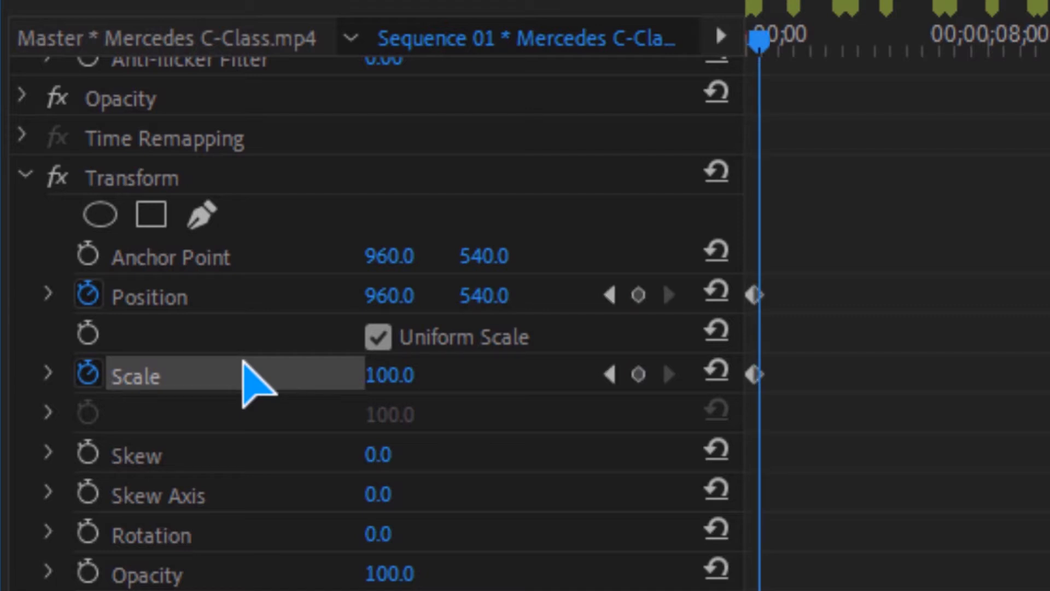
left_click(386, 376)
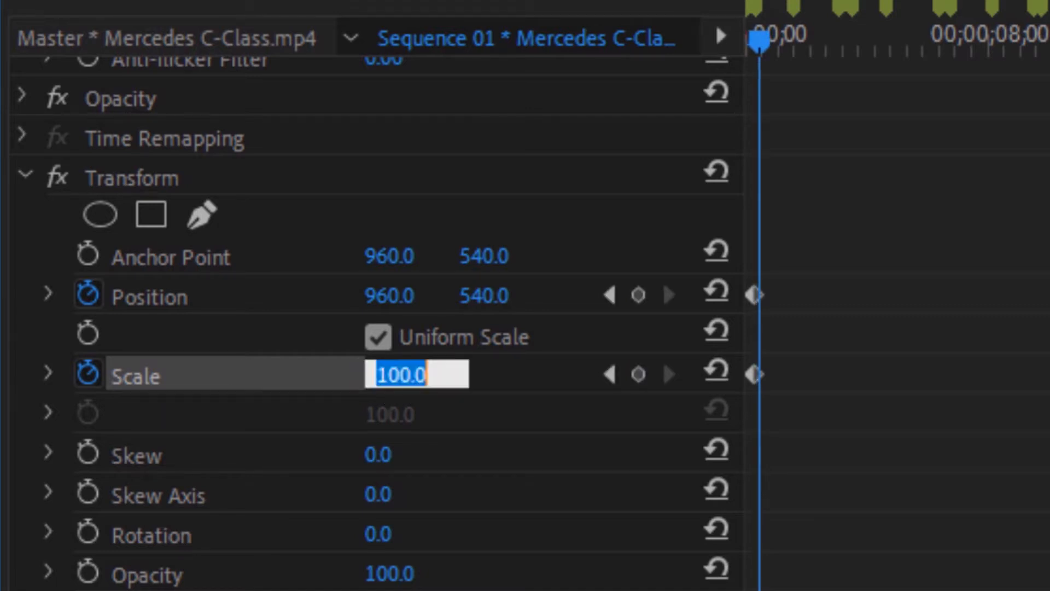
type("110")
key("Return")
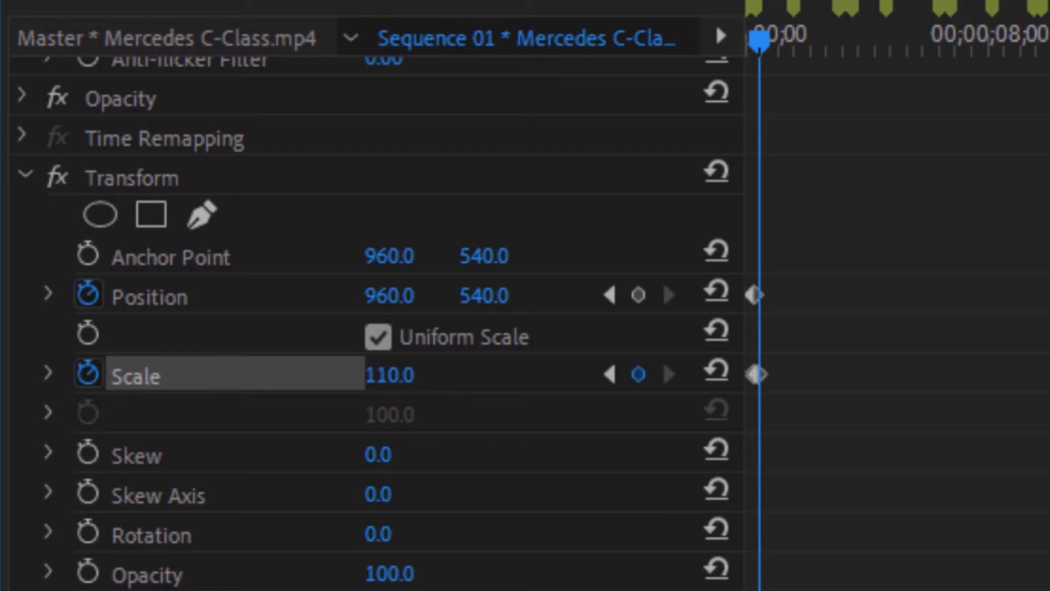
- Add a Transform Scale keyframe of 100 at 00;00;00;17
key("Right")
key("Right")
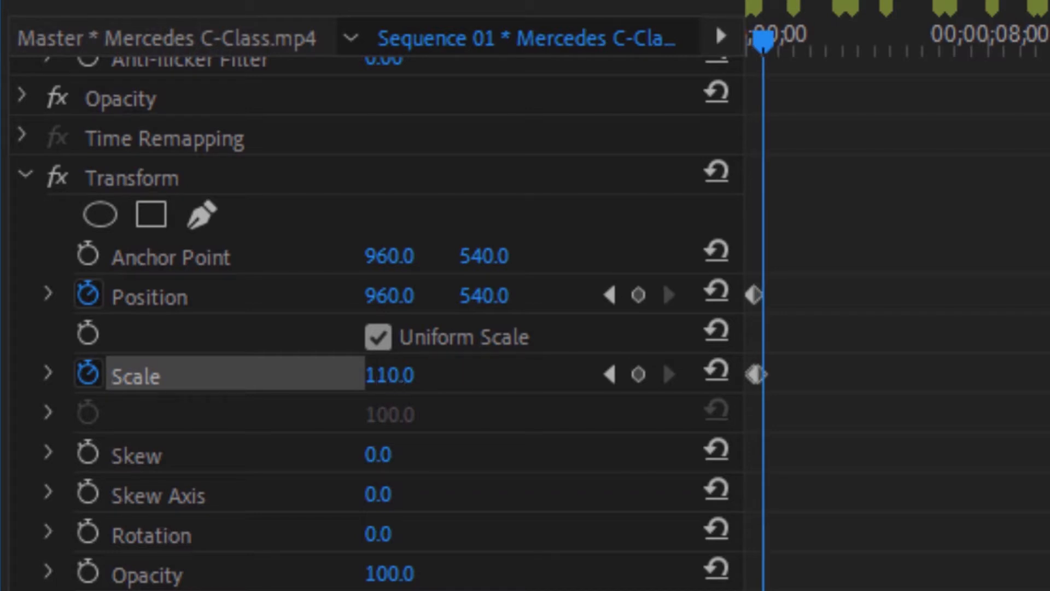
left_click(389, 375)
type("100")
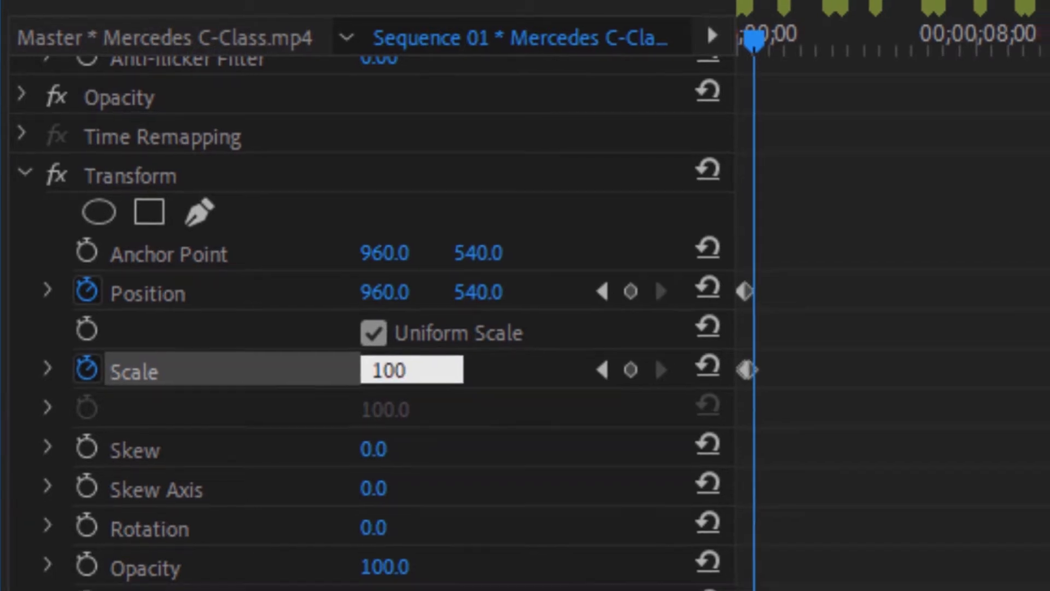
key("Return")
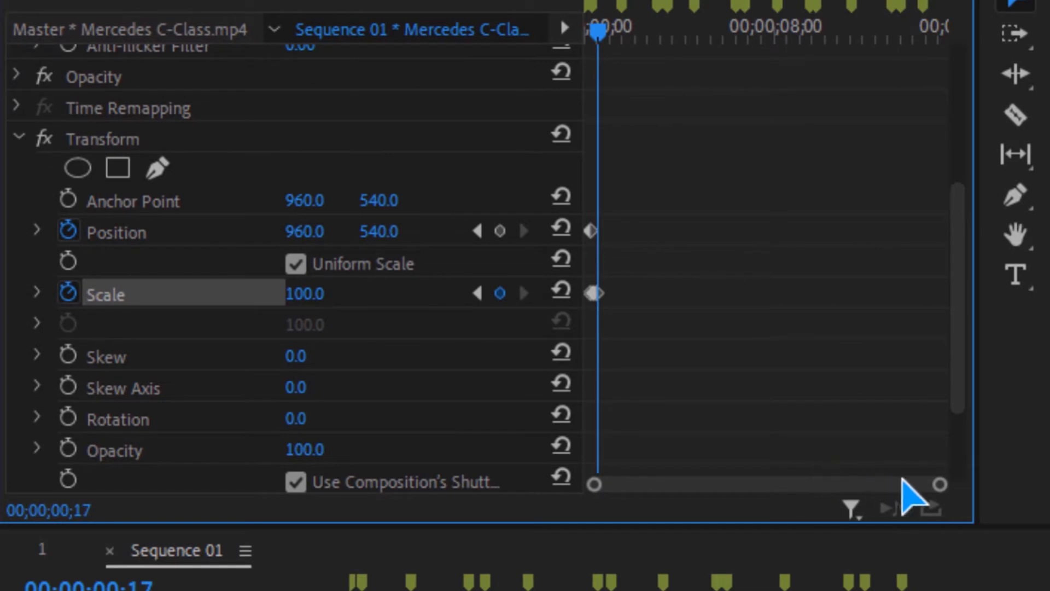
- Enlarge the keyframe timeline and play back the start of the sequence to preview the scale animation
left_click_drag(940, 492, 818, 497)
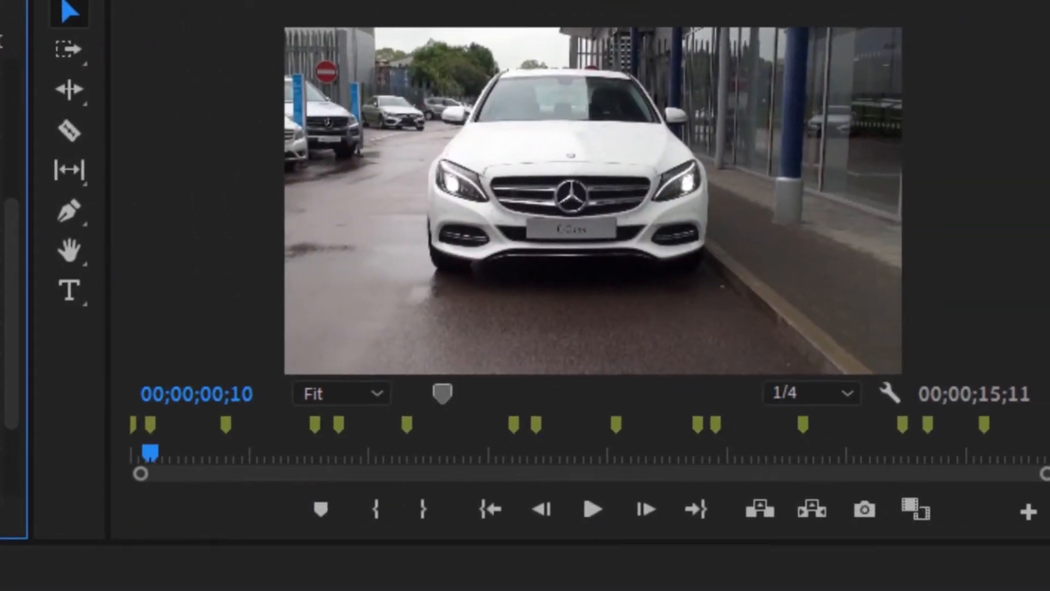
key("space")
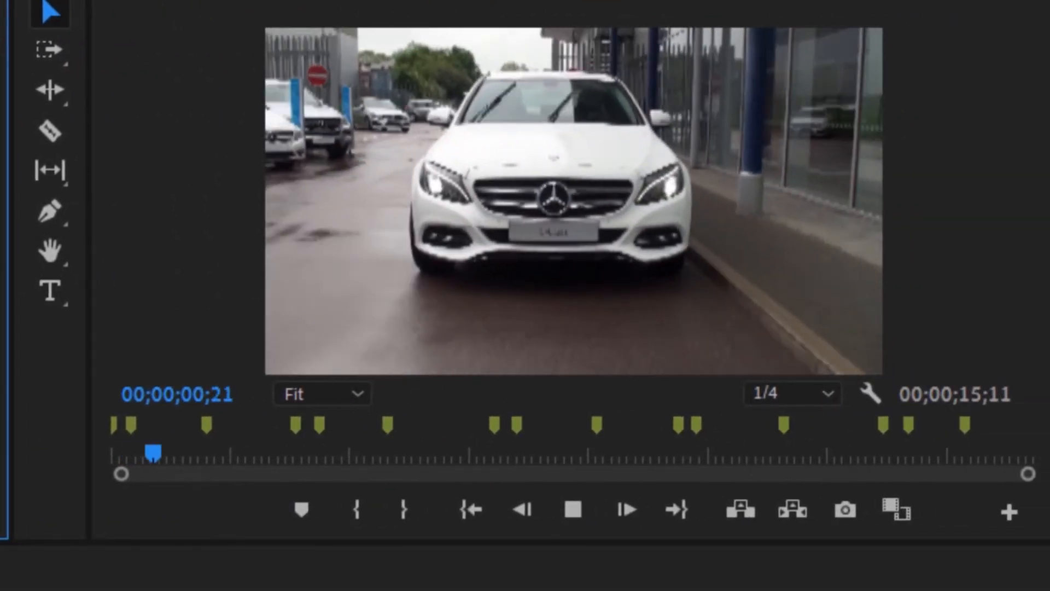
key("space")
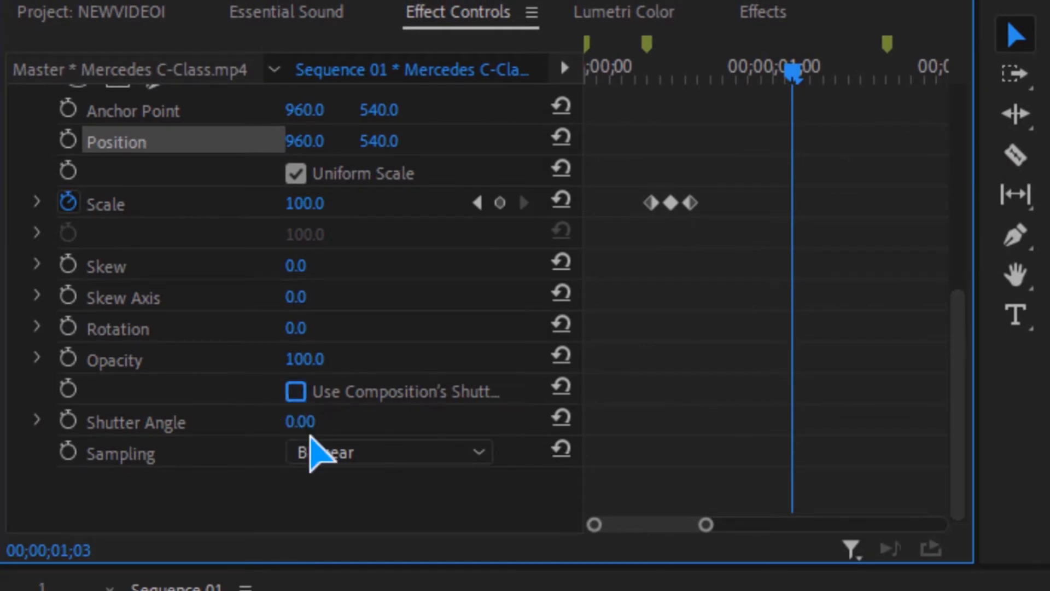
- Set the Transform effect's Shutter Angle to 180
left_click(305, 424)
type("1")
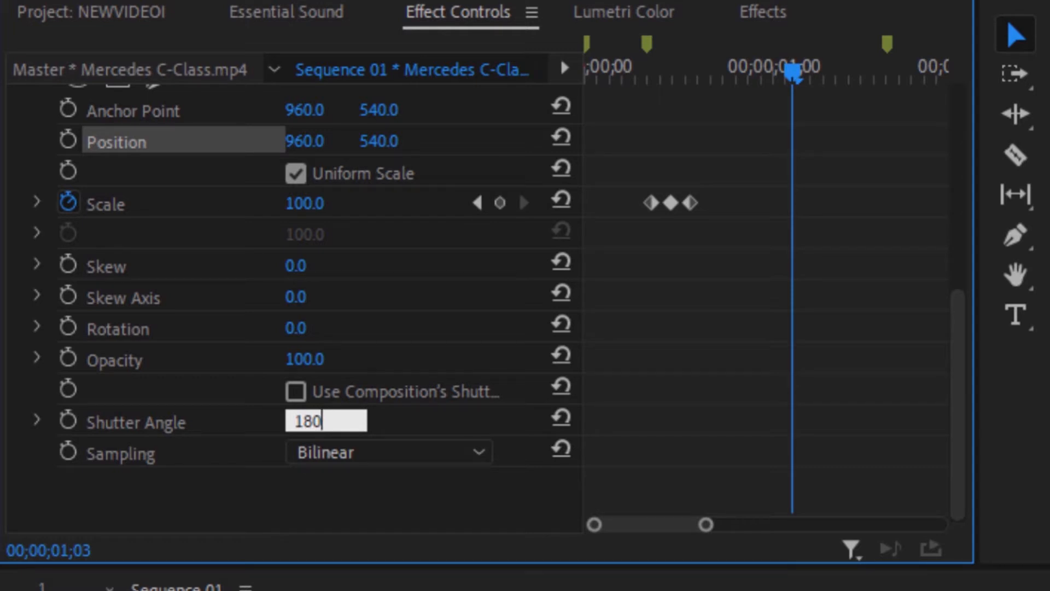
type("80")
key("Return")
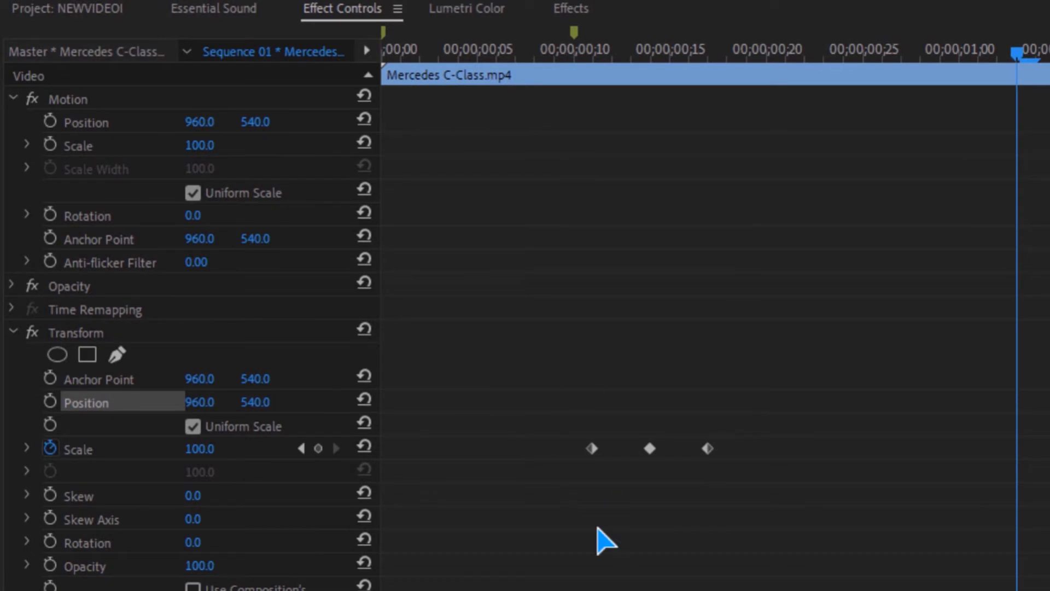
- Move the three Scale keyframes to the clip's start and duplicate them at the second marker
left_click_drag(721, 423, 318, 450)
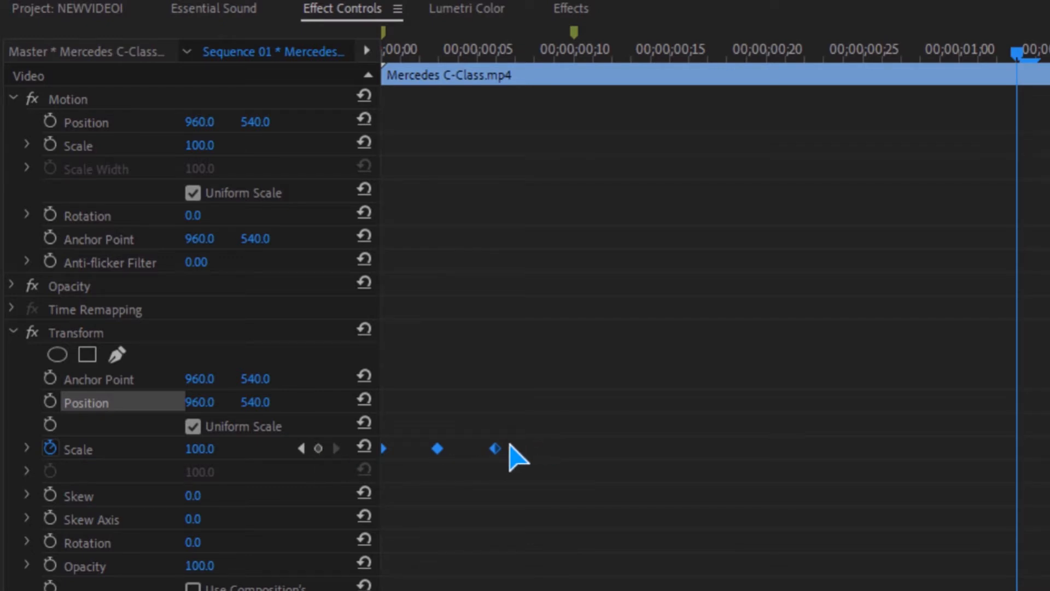
left_click_drag(495, 449, 704, 448)
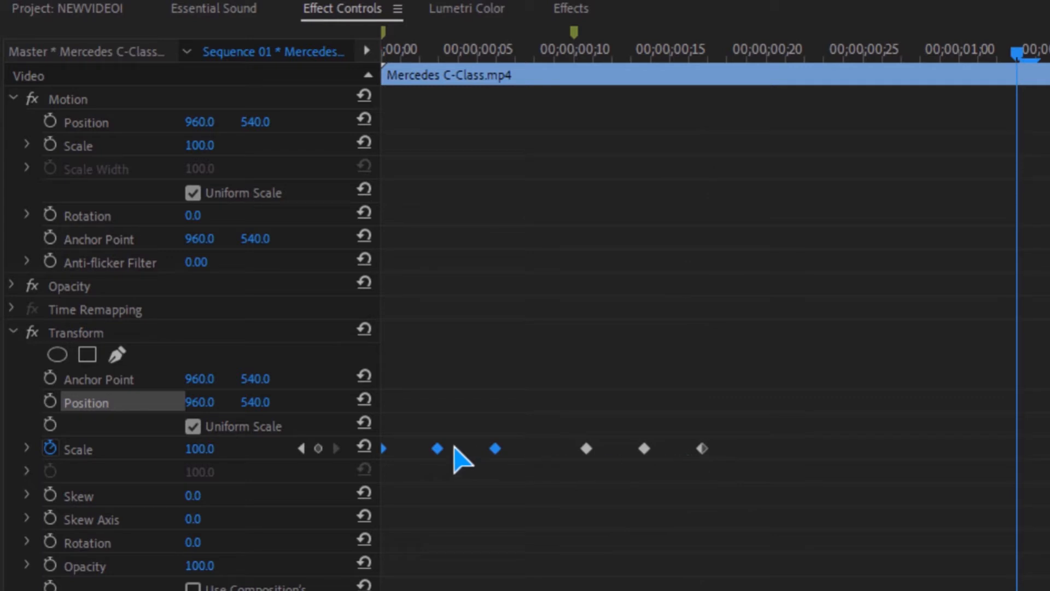
left_click_drag(1015, 354, 451, 454)
left_click(654, 508)
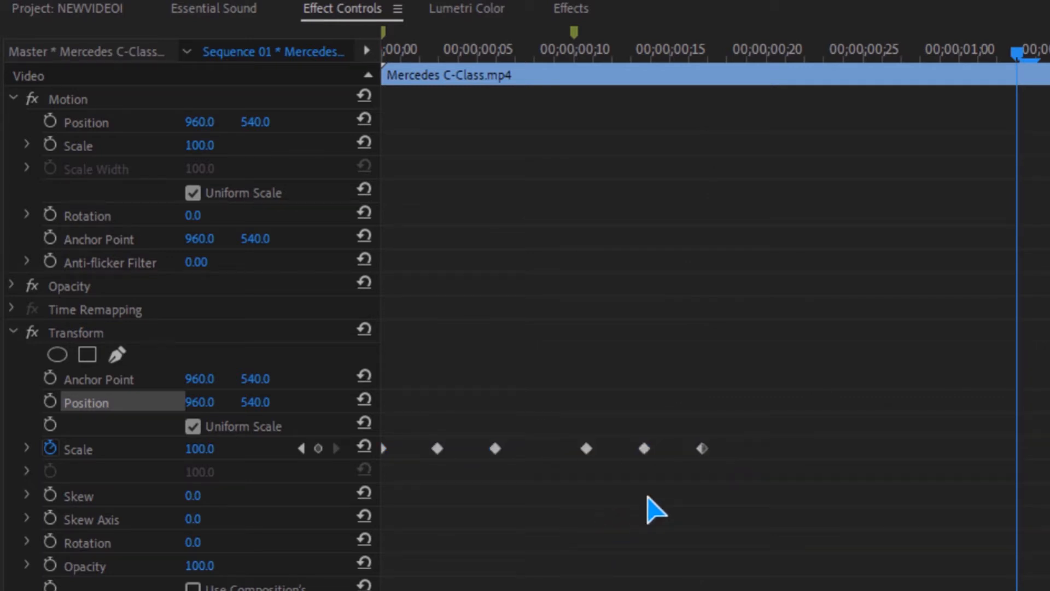
- Duplicate the second group of three Scale keyframes at the third marker
left_click_drag(1015, 427, 579, 587)
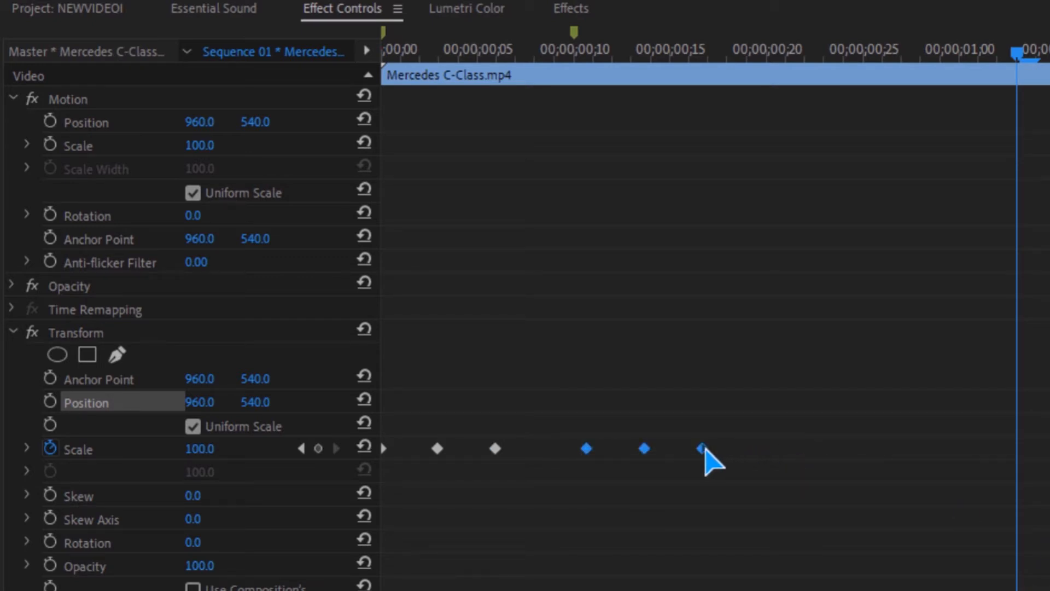
left_click_drag(705, 448, 1049, 417)
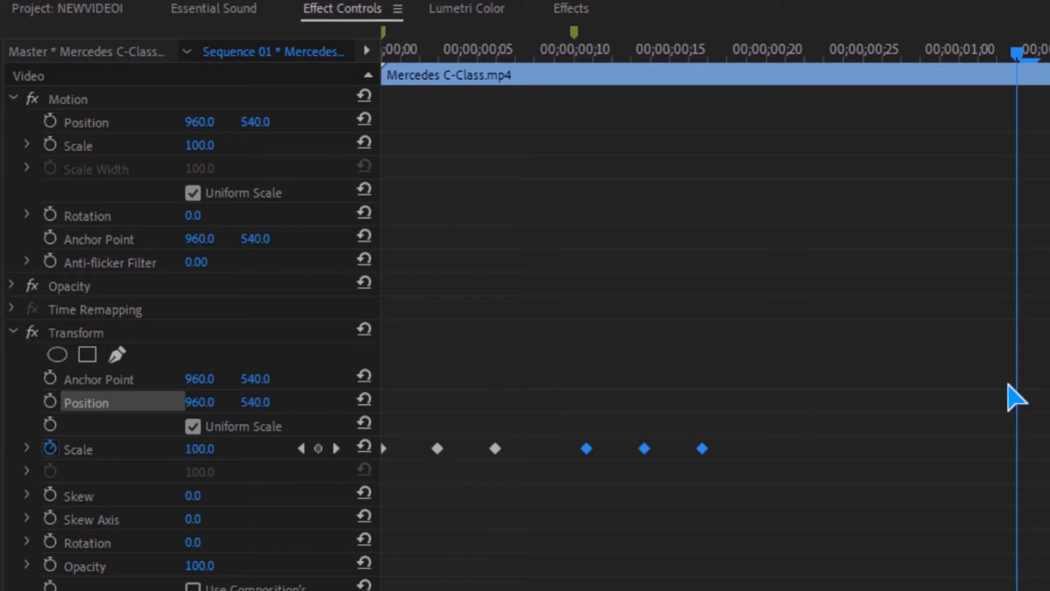
key("space")
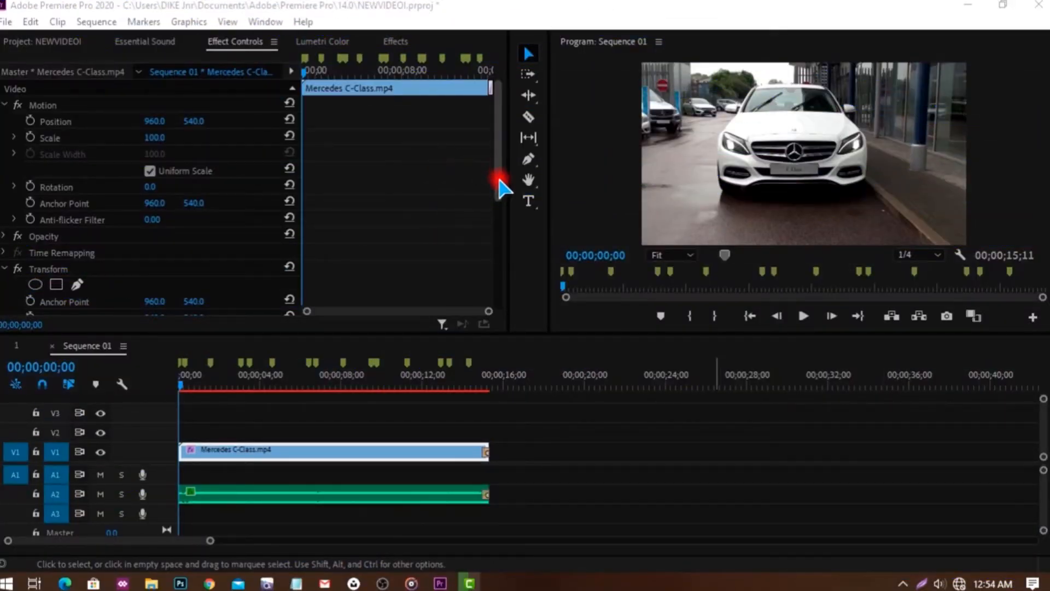
- Draw a closed four-cornered free-draw bezier mask around the white car for the Transform effect and adjust its upper-left corner
scroll(506, 205, "down", 5)
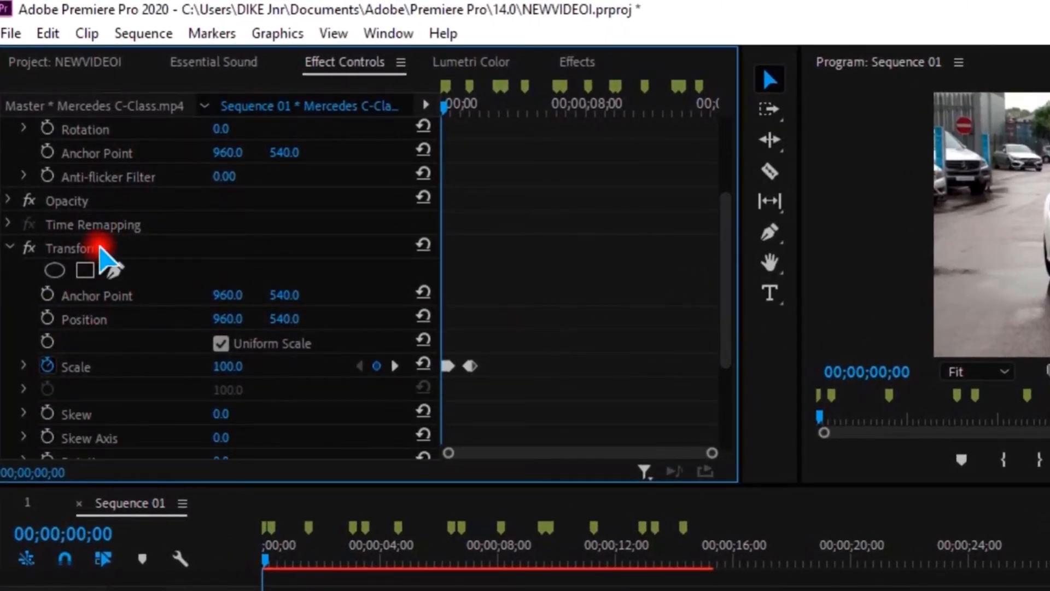
scroll(726, 329, "down", 3)
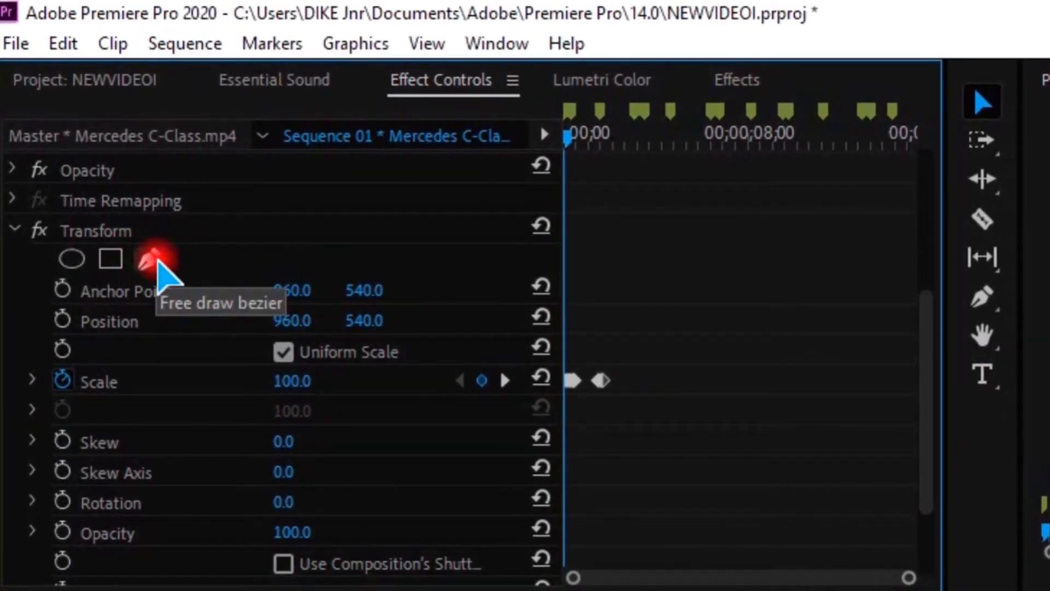
left_click(153, 261)
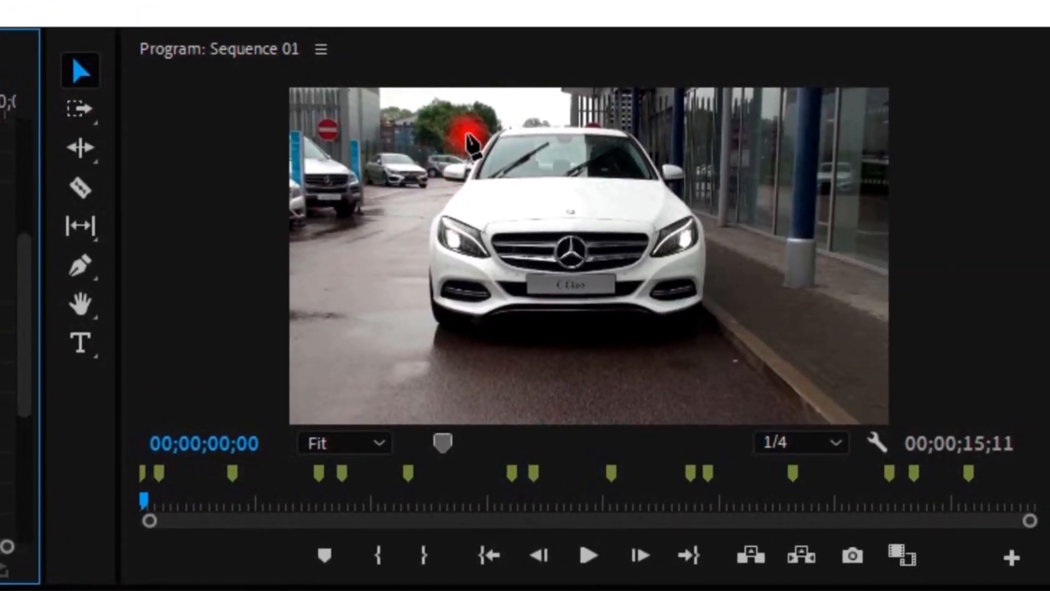
left_click(429, 131)
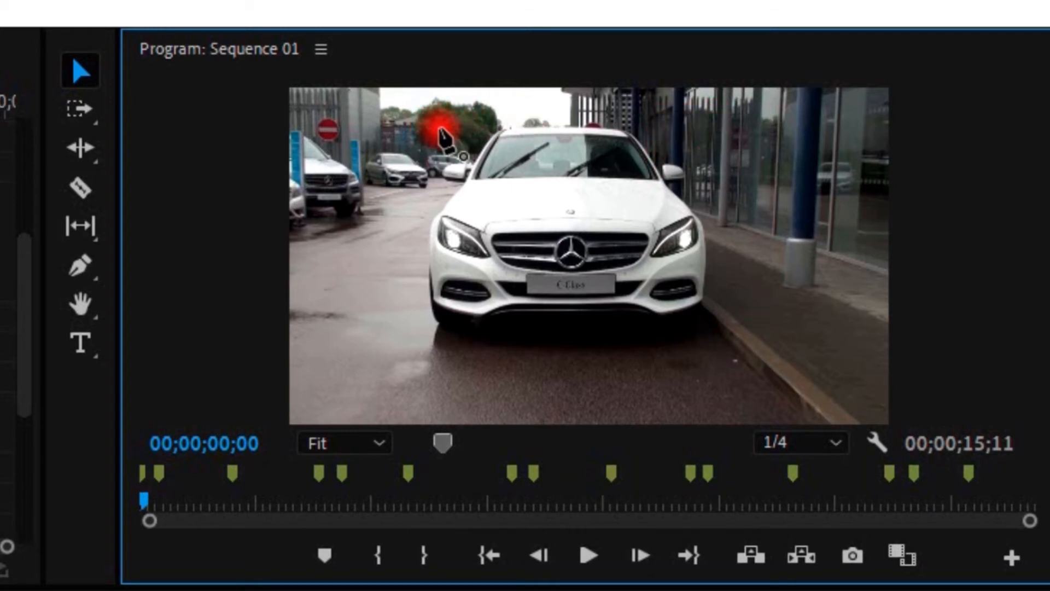
left_click(428, 132)
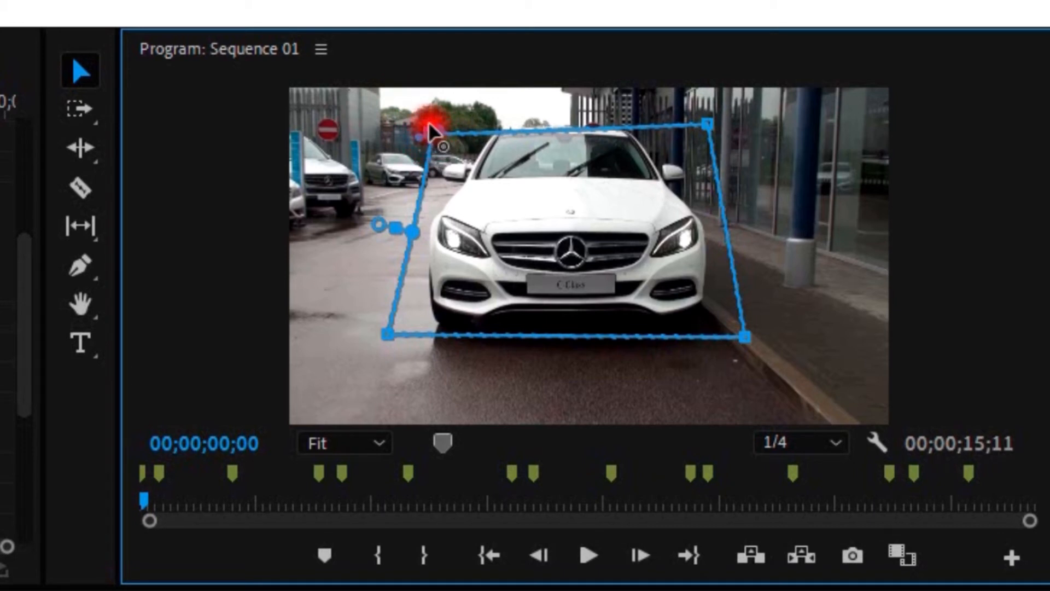
left_click_drag(430, 127, 429, 128)
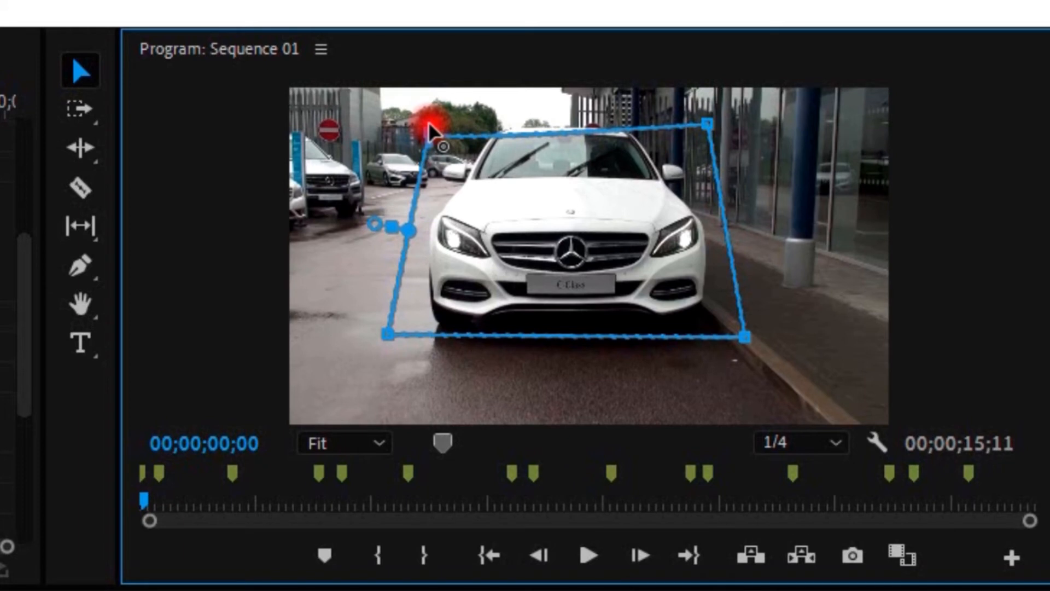